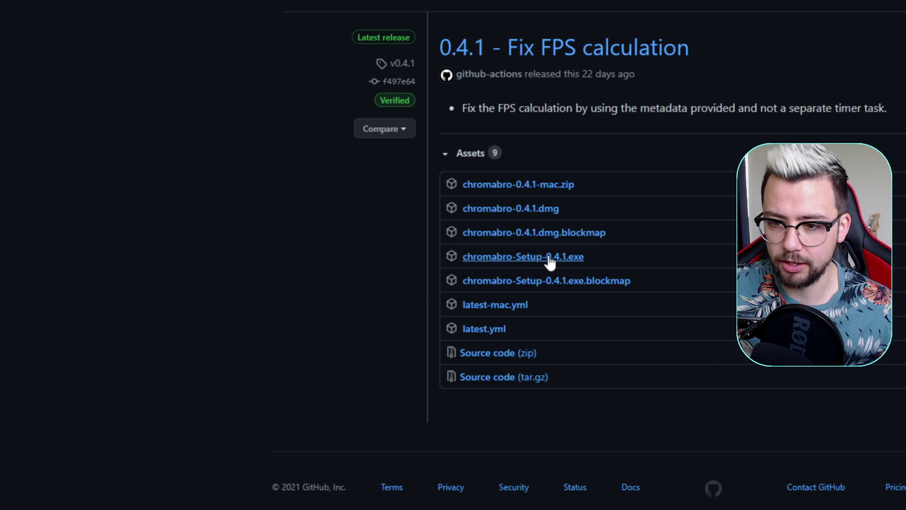
# Download chromabro-Setup-0.4.1.exe from the release Assets and go to the Virtual Cam Filter forum page
pyautogui.click(551, 259)
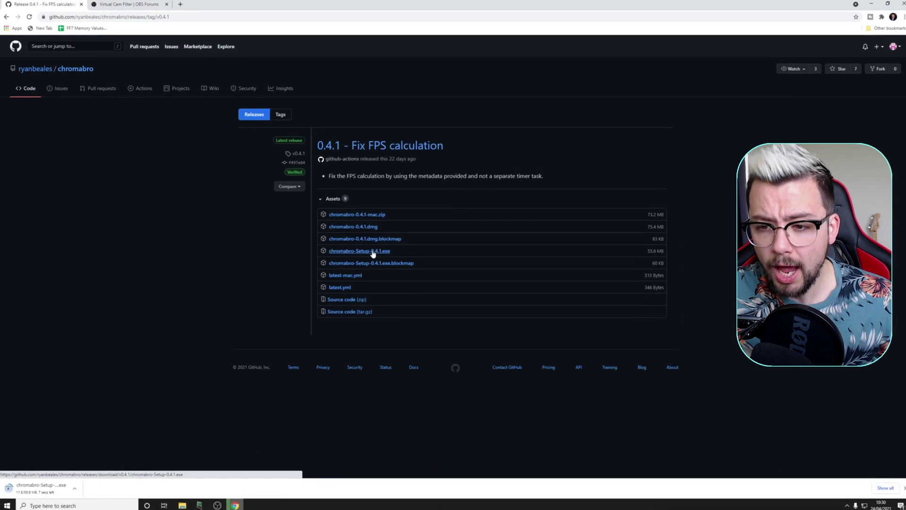
pyautogui.click(138, 6)
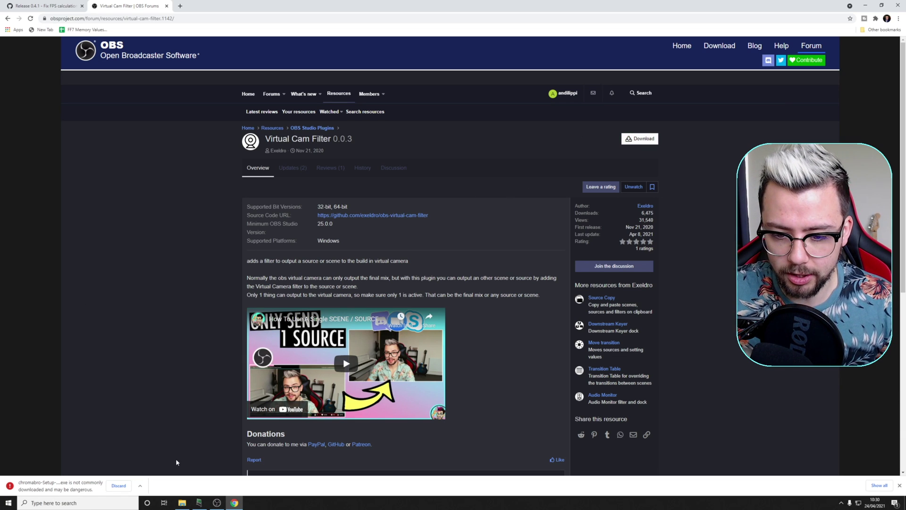
# Keep the flagged Chromabro installer and run it anyway past the SmartScreen warning
pyautogui.click(147, 464)
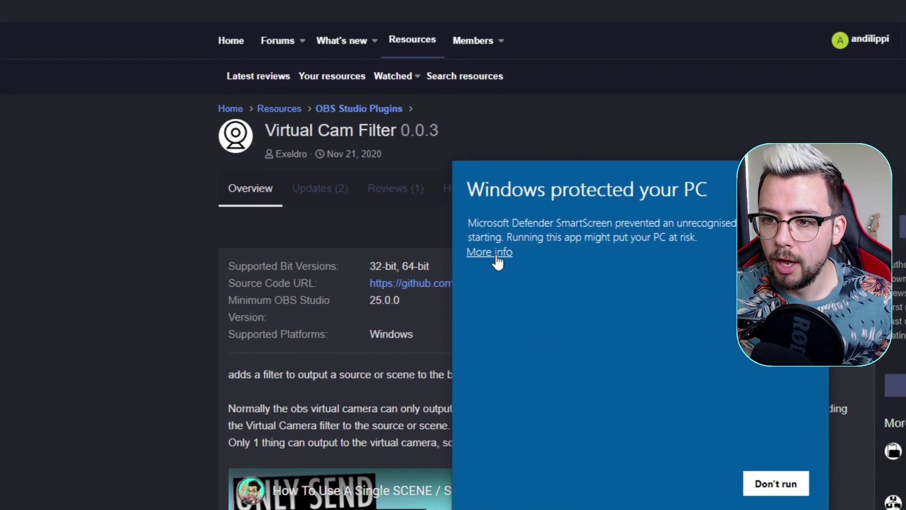
pyautogui.click(491, 252)
pyautogui.click(691, 484)
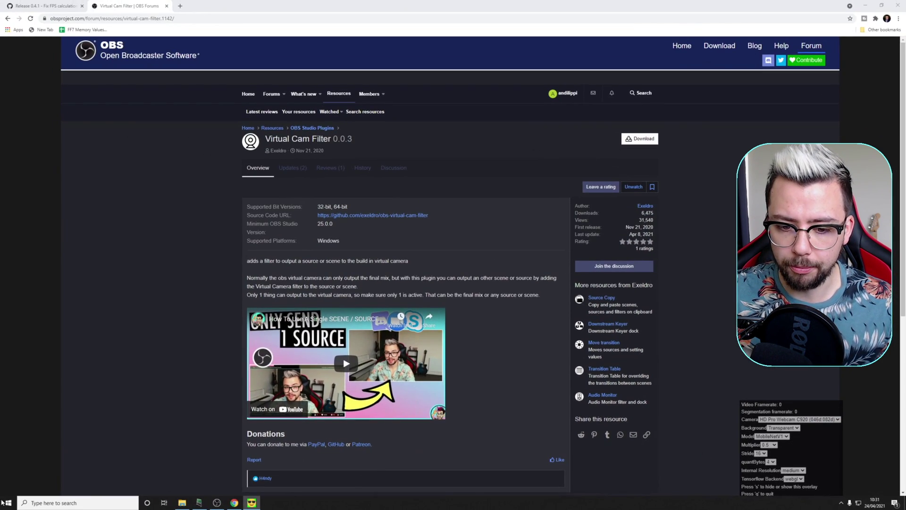
pyautogui.press('super')
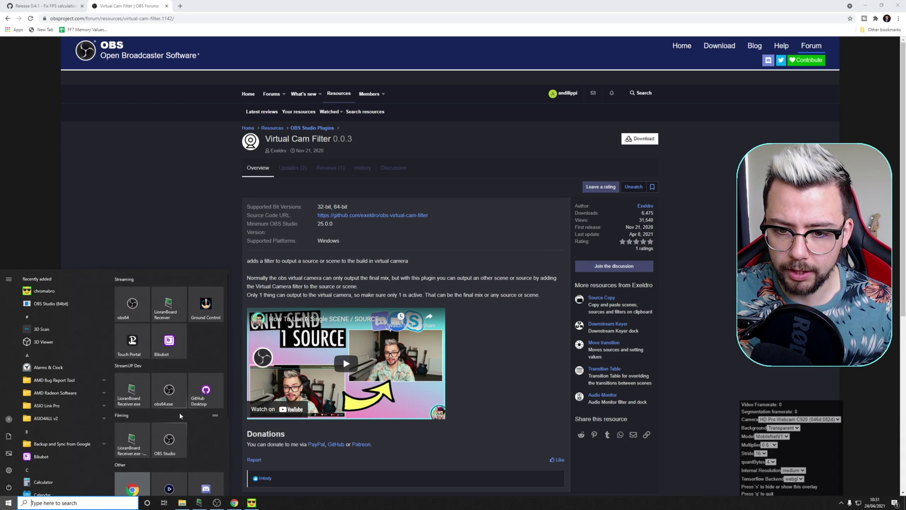
# Launch OBS Studio from the obs64 tile in the Start menu
pyautogui.click(168, 402)
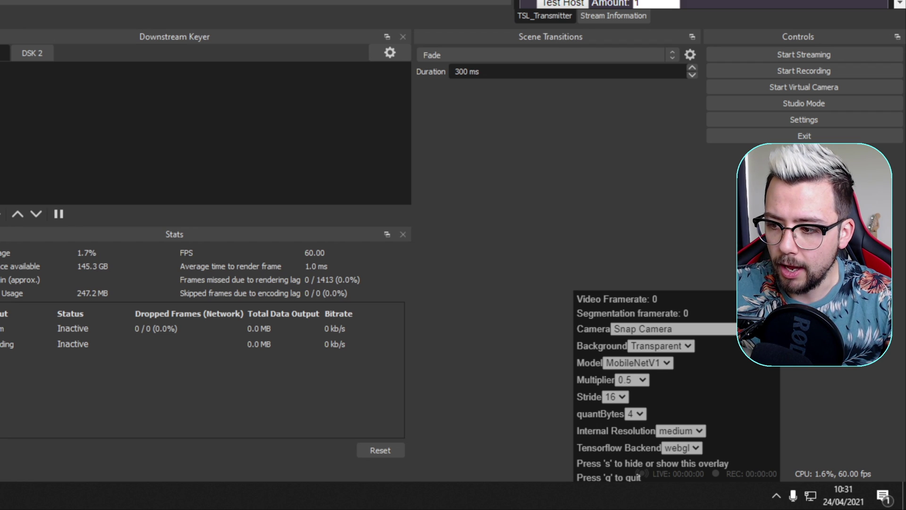
# Switch Chromabro's camera from Snap Camera to OBS Virtual Camera and place its window beside the OBS preview
pyautogui.click(639, 331)
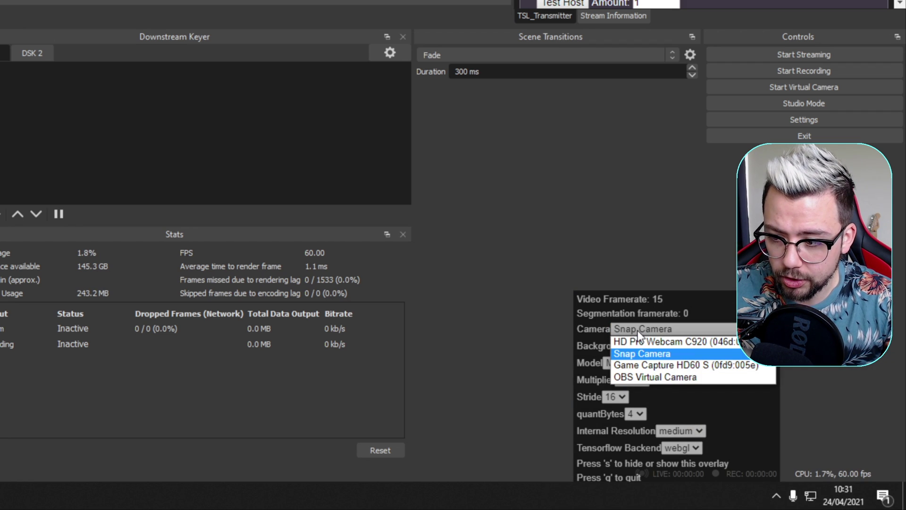
pyautogui.click(662, 356)
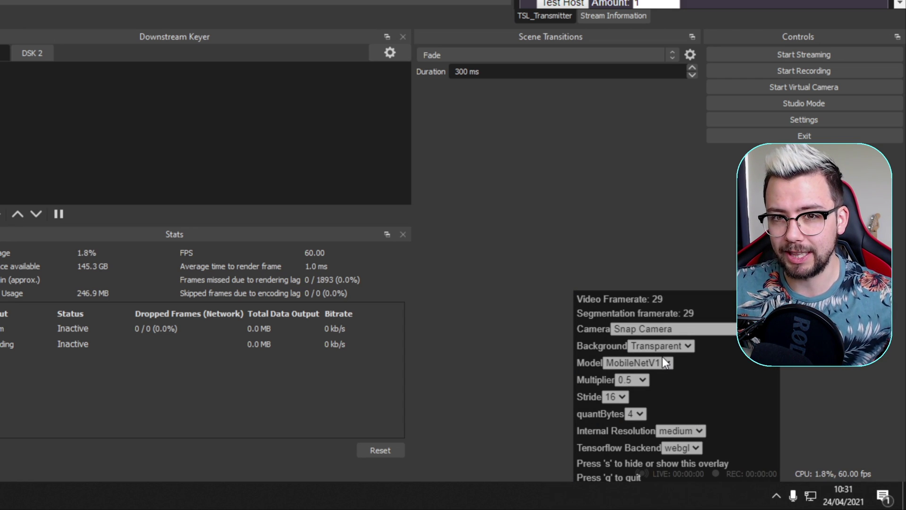
pyautogui.click(665, 330)
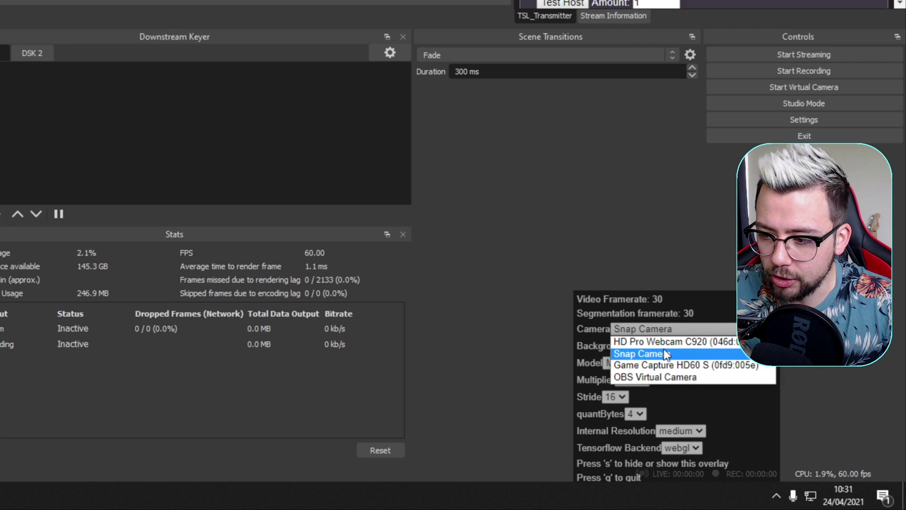
pyautogui.click(664, 376)
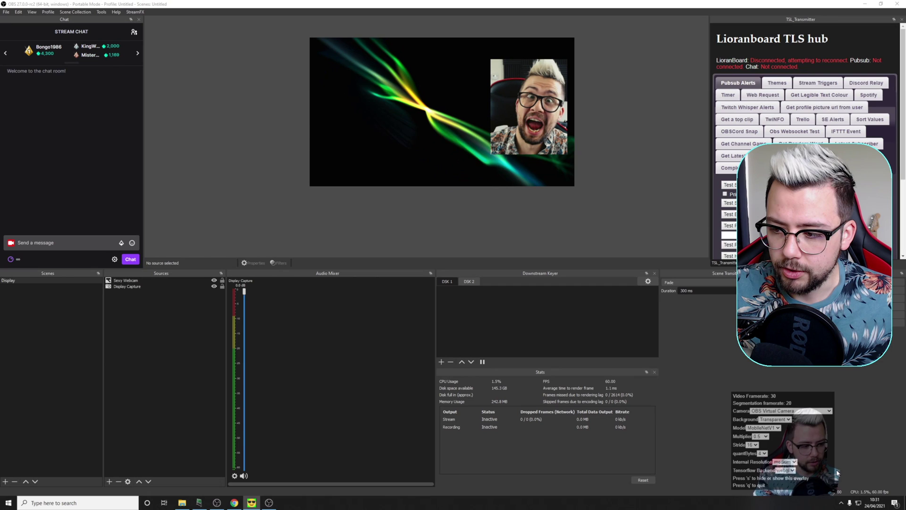
pyautogui.moveTo(764, 435); pyautogui.dragTo(480, 242)
pyautogui.moveTo(693, 376); pyautogui.dragTo(254, 273)
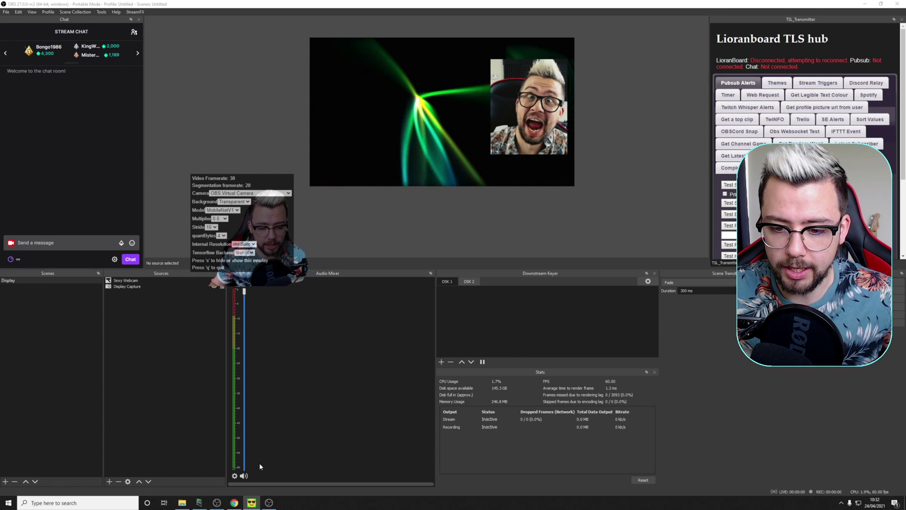
pyautogui.hotkey('alt', 'Tab')
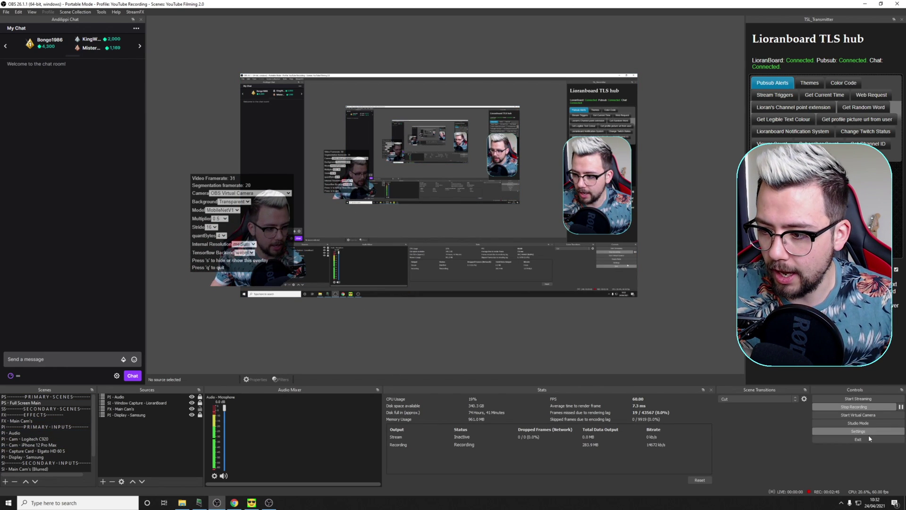
pyautogui.click(859, 423)
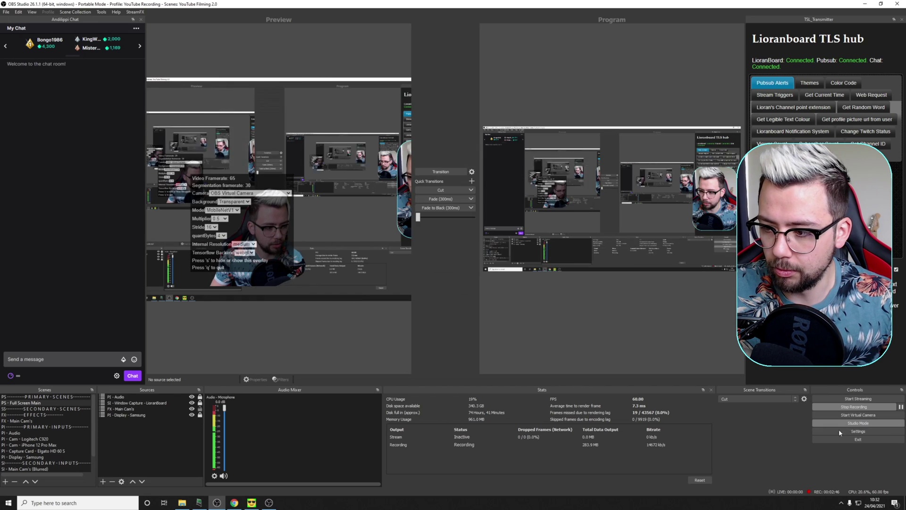
pyautogui.click(26, 440)
pyautogui.rightClick(38, 438)
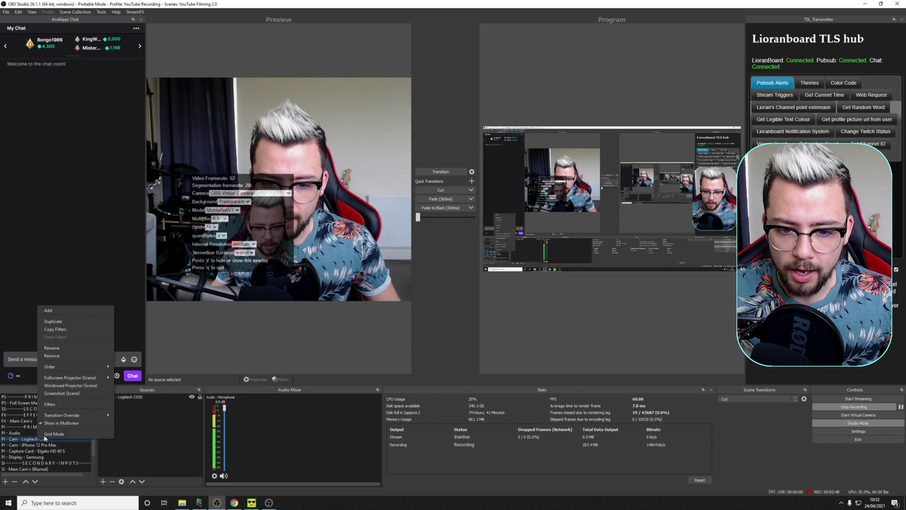
pyautogui.click(54, 405)
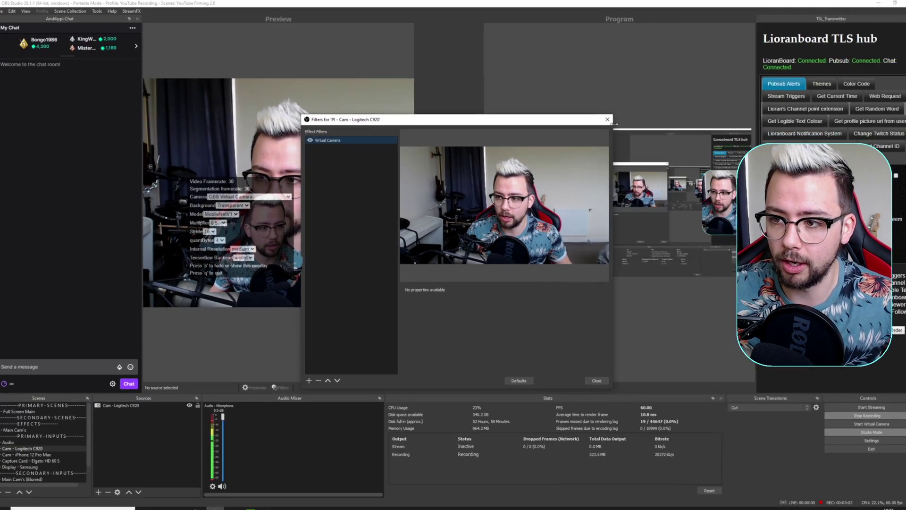
pyautogui.click(608, 119)
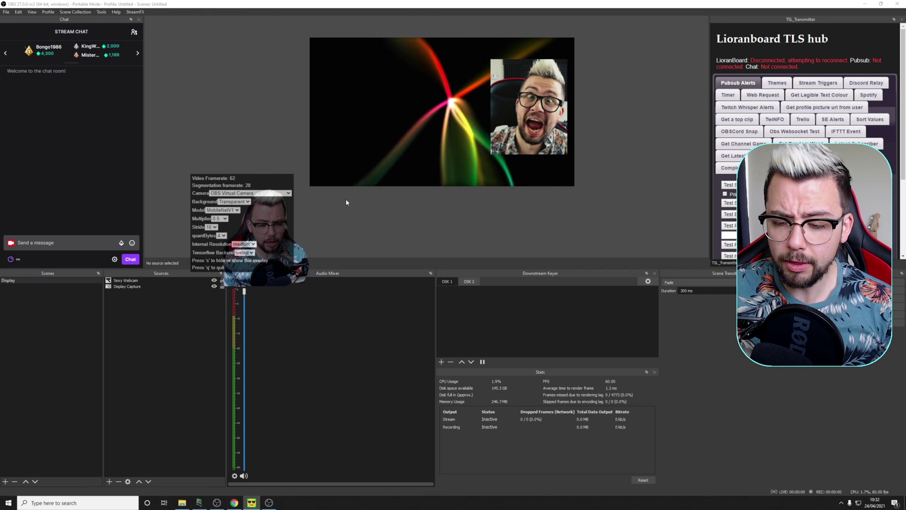
# Settle the Chromabro window left of the preview and create a new scene named Scene 2
pyautogui.moveTo(242, 206); pyautogui.dragTo(258, 166)
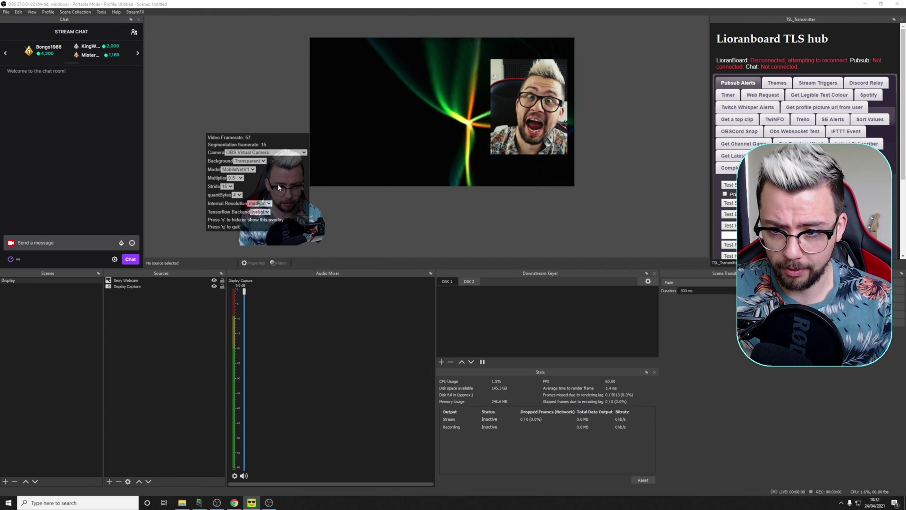
pyautogui.moveTo(279, 188); pyautogui.dragTo(247, 247)
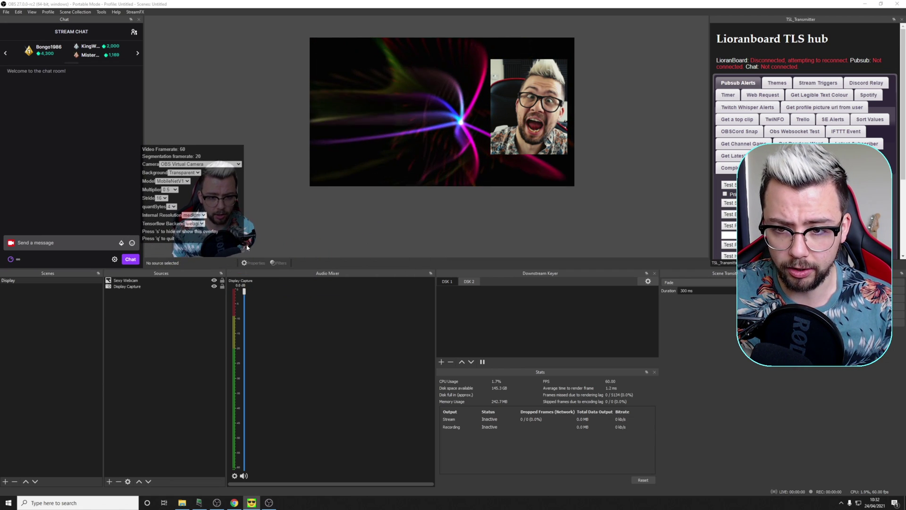
pyautogui.click(6, 481)
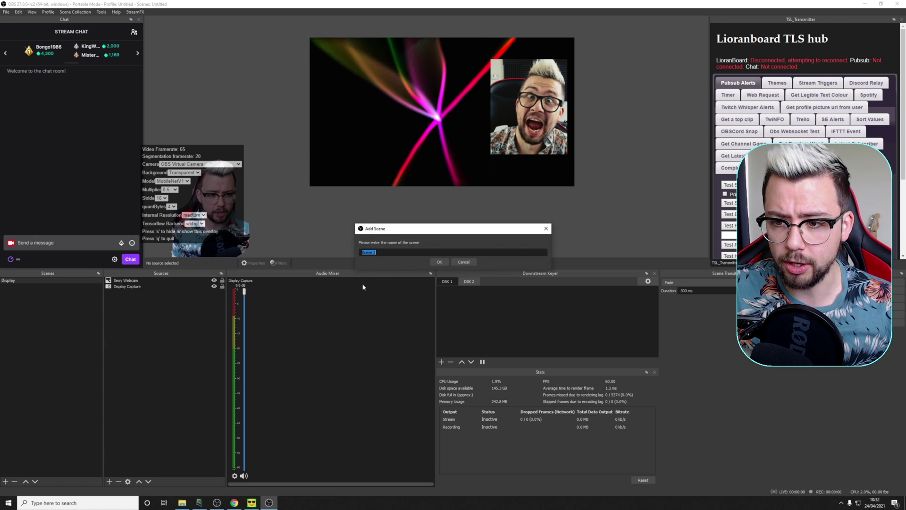
pyautogui.press('Return')
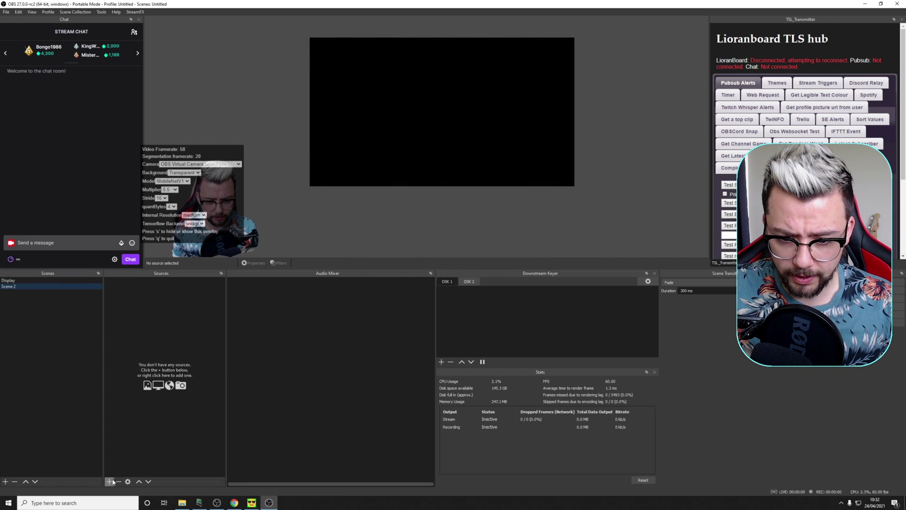
# Add a Window Capture source named 'Chromabro' to Scene 2
pyautogui.click(112, 481)
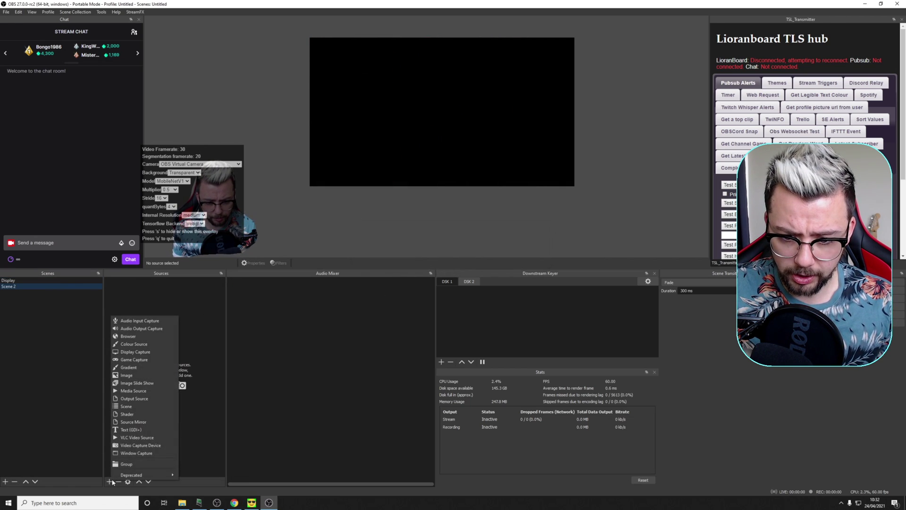
pyautogui.click(142, 454)
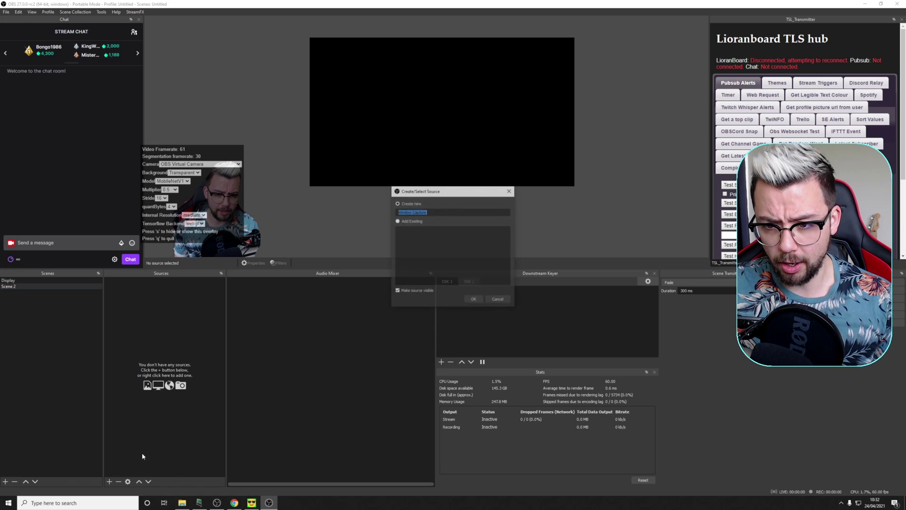
pyautogui.write('Chromabro')
pyautogui.click(472, 299)
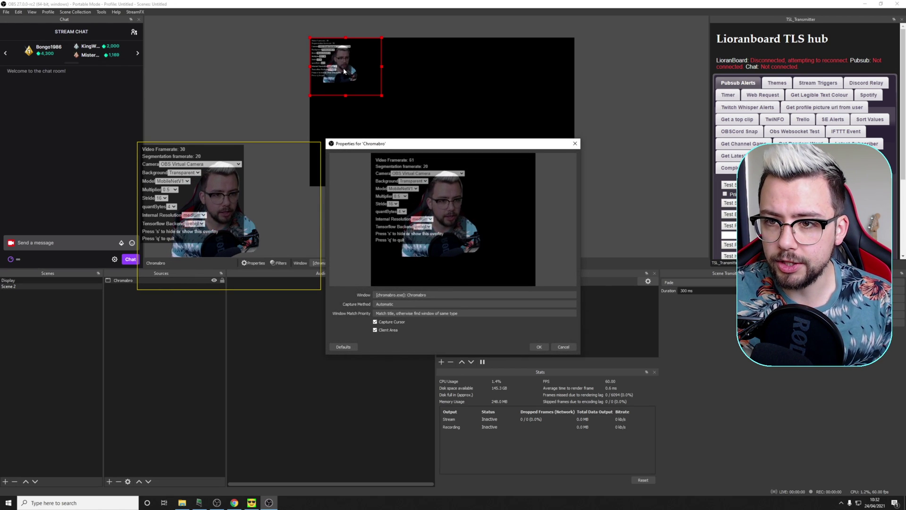
# Enlarge the Chromabro capture to roughly double size, move it up-left, and hide Chromabro's settings overlay
pyautogui.moveTo(439, 93); pyautogui.dragTo(522, 113)
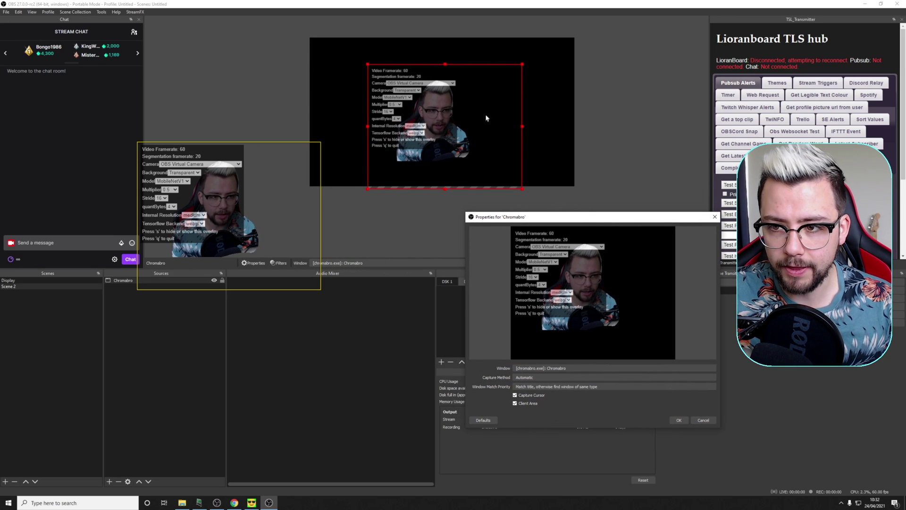
pyautogui.moveTo(515, 168); pyautogui.dragTo(505, 155)
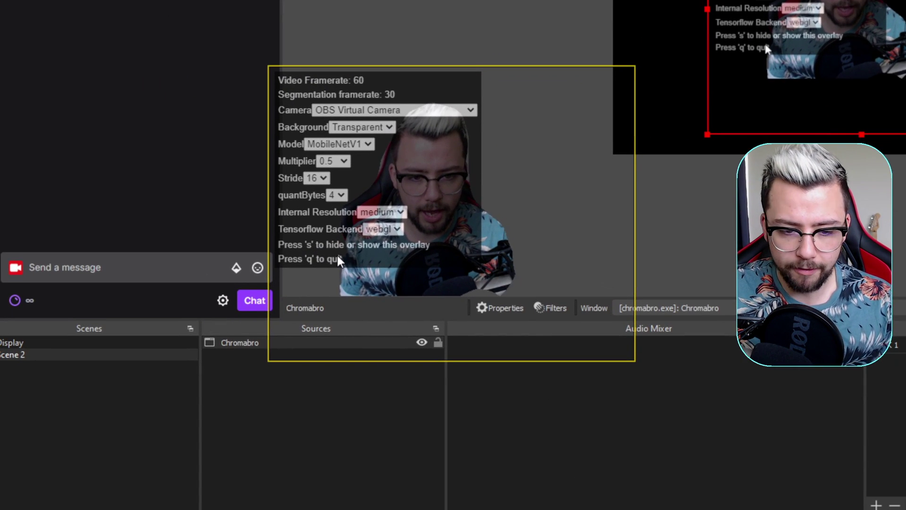
pyautogui.press('s')
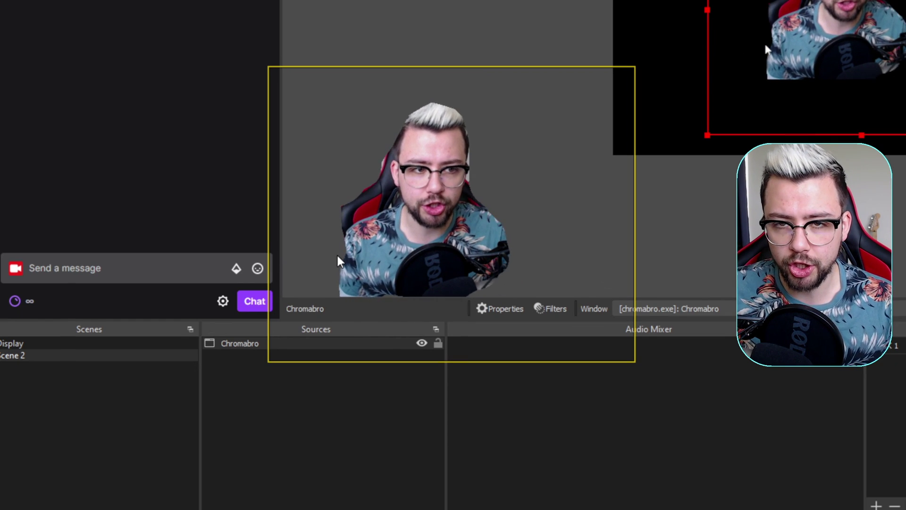
pyautogui.press('s')
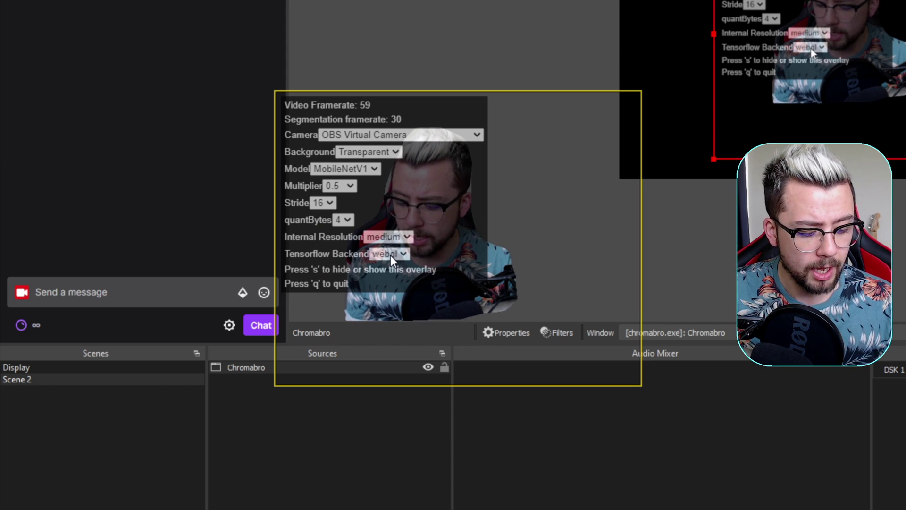
pyautogui.press('s')
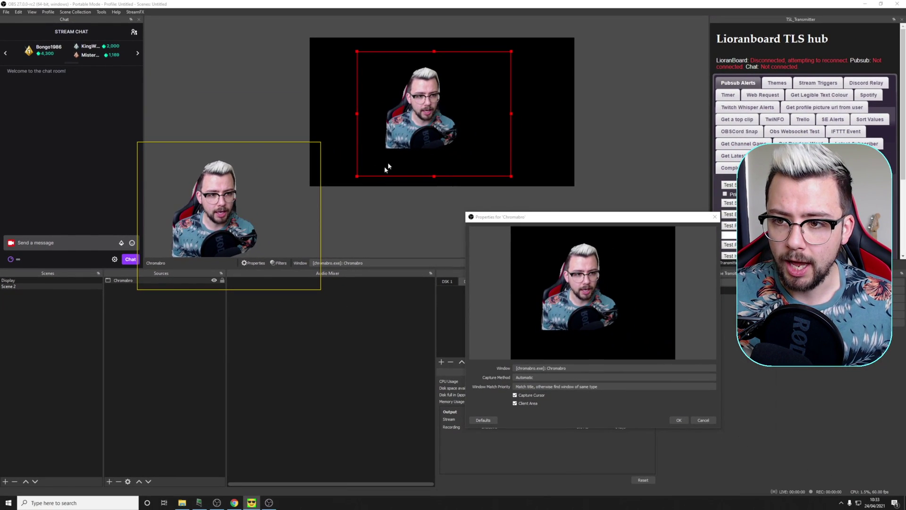
# Nudge the cut-out up and right, then bring up the Add menu in the Sources list
pyautogui.moveTo(398, 137); pyautogui.dragTo(401, 130)
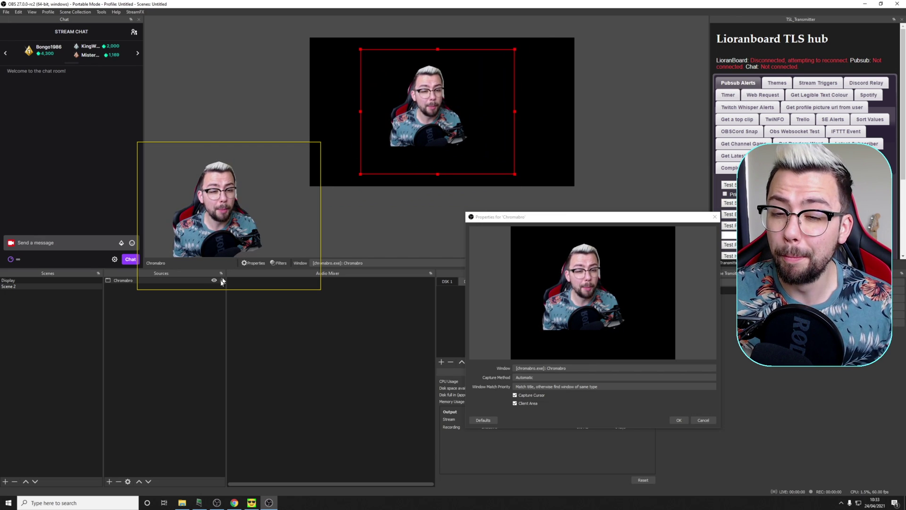
pyautogui.rightClick(148, 324)
pyautogui.moveTo(160, 326)
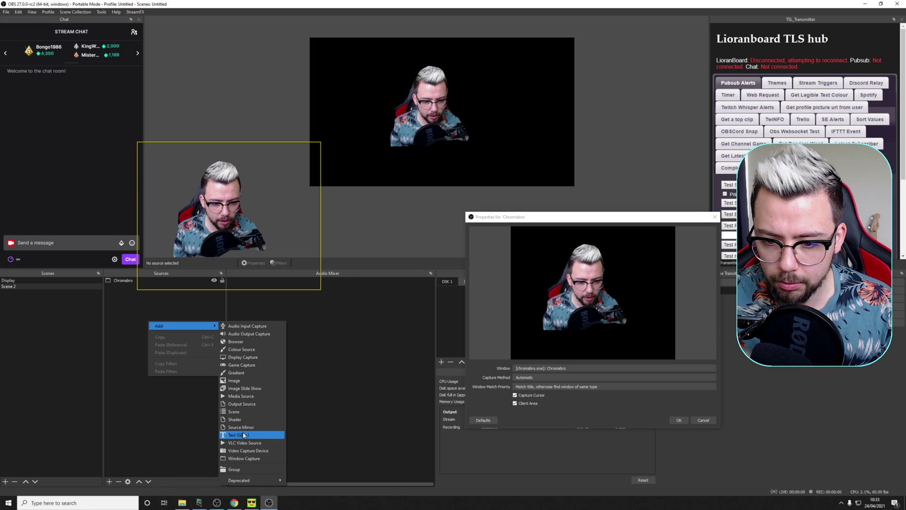
# Add a light grey Colour Source and drag it beneath Chromabro in the Sources list
pyautogui.click(241, 349)
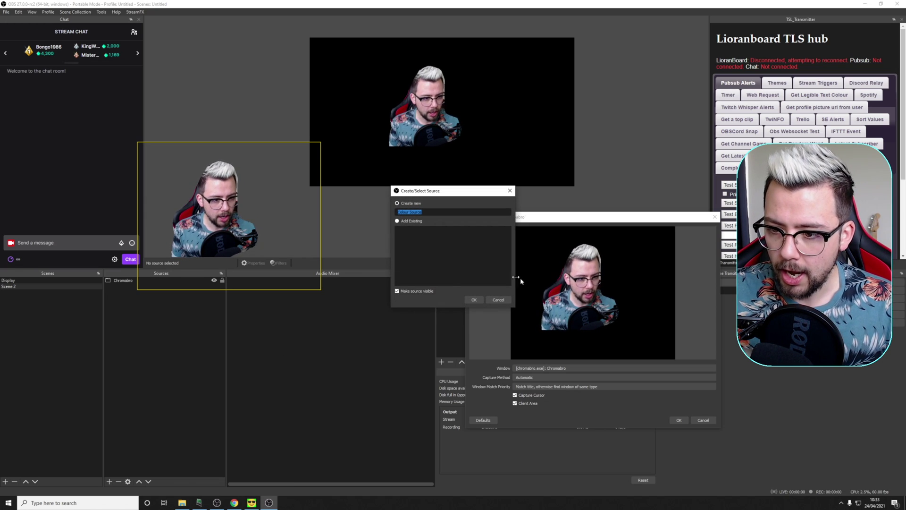
pyautogui.click(474, 300)
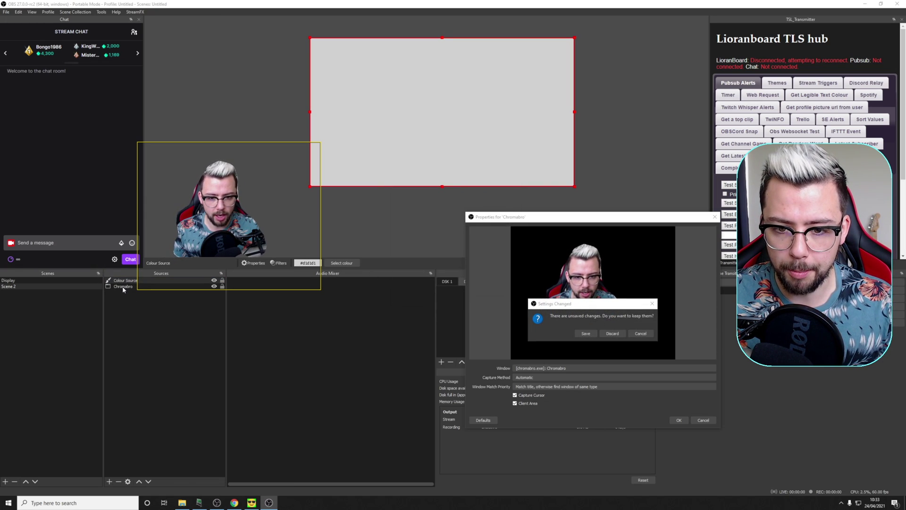
pyautogui.click(585, 334)
pyautogui.click(541, 348)
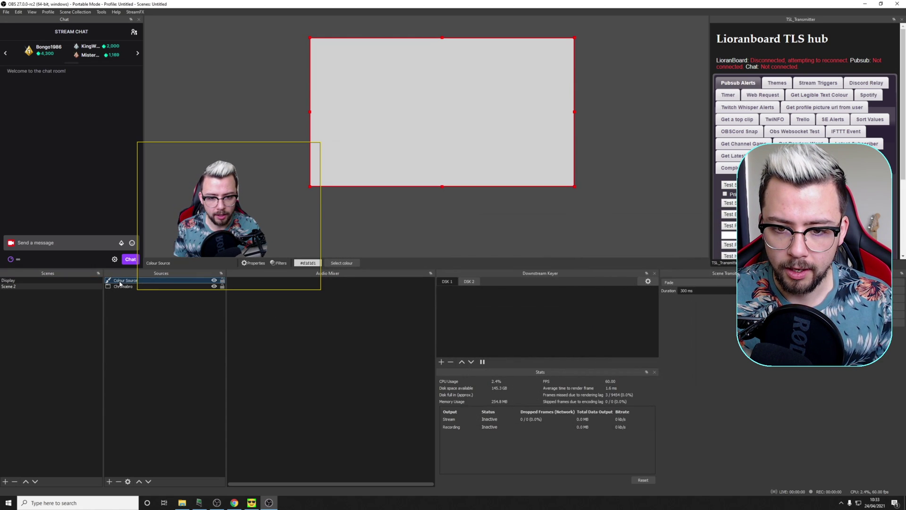
pyautogui.moveTo(120, 292); pyautogui.dragTo(121, 290)
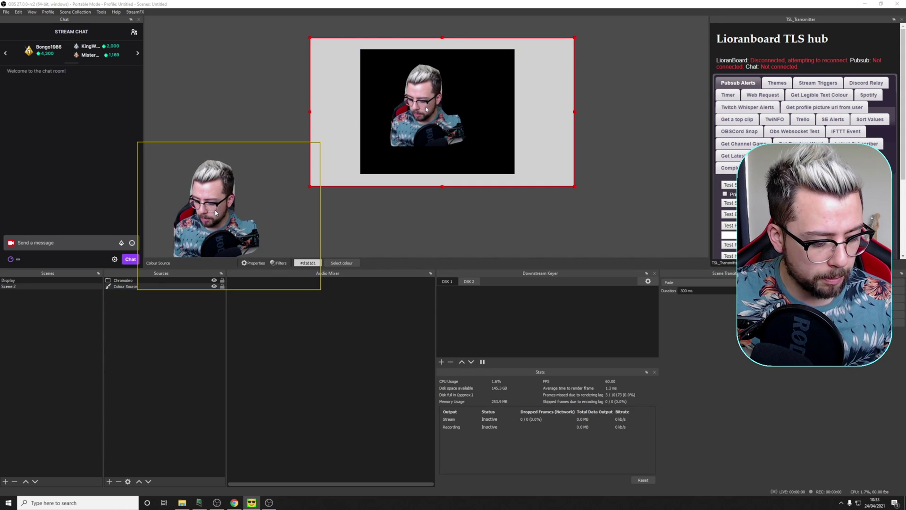
pyautogui.press('s')
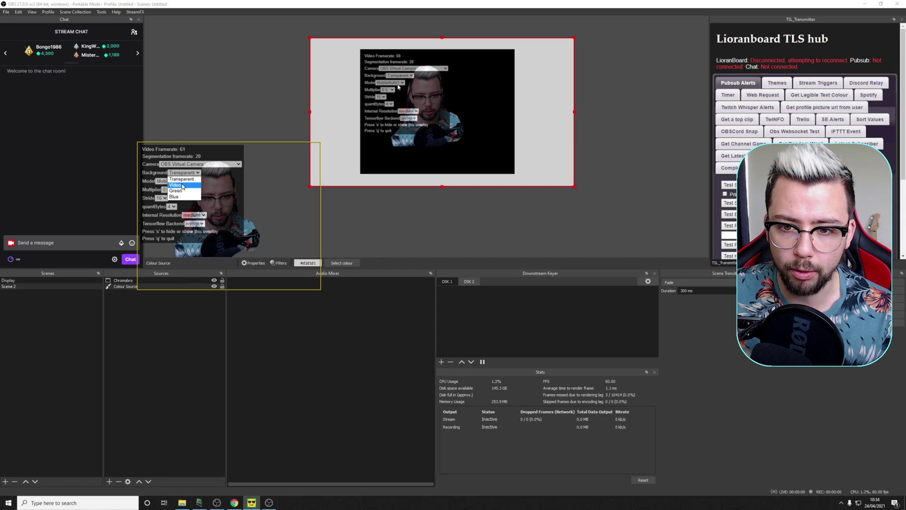
# Try Video, Green and Blue as Chromabro's background, settle on Green, and hide the overlay
pyautogui.click(182, 186)
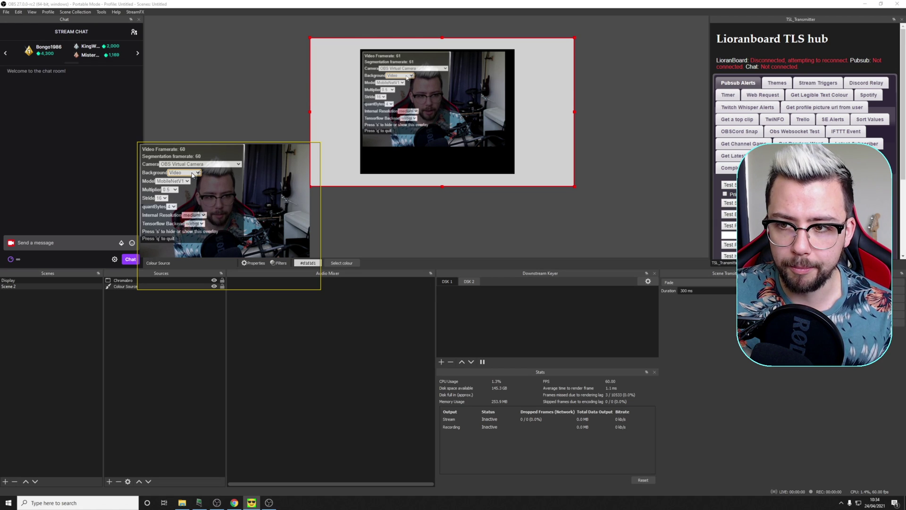
pyautogui.click(193, 174)
pyautogui.click(185, 191)
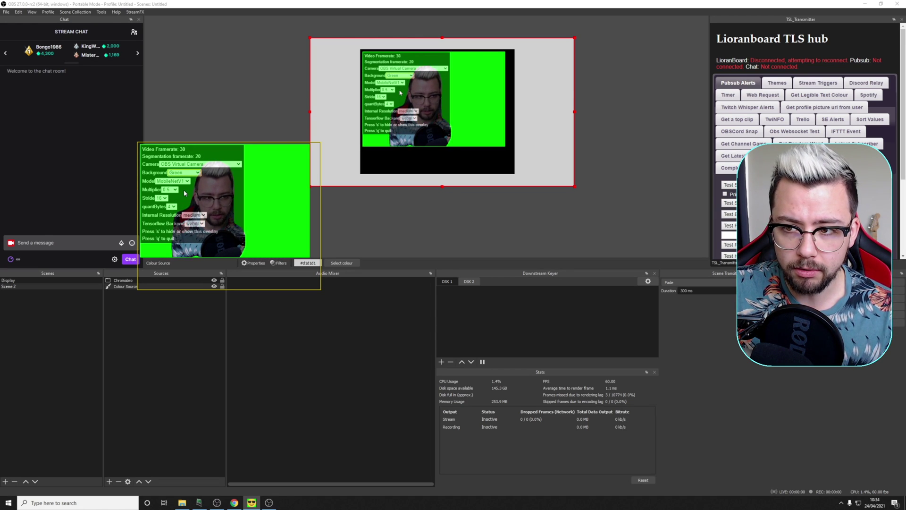
pyautogui.click(193, 173)
pyautogui.click(189, 198)
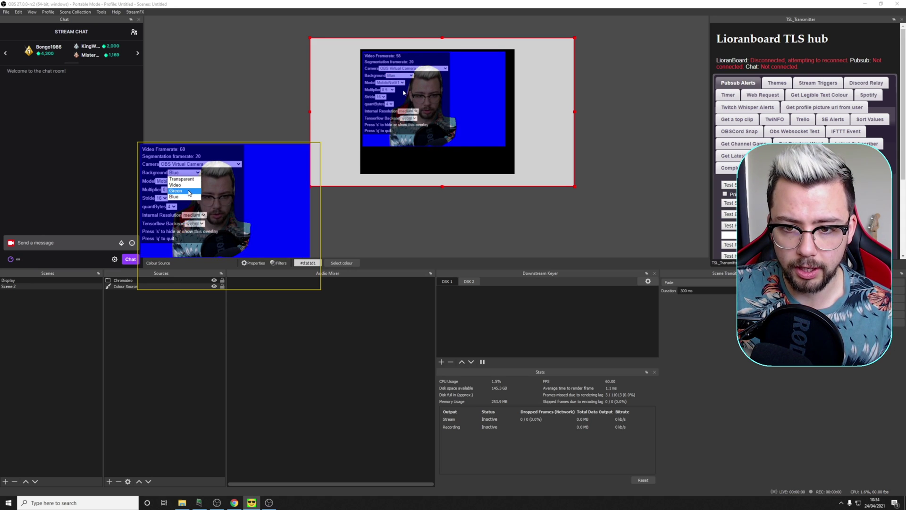
pyautogui.click(190, 191)
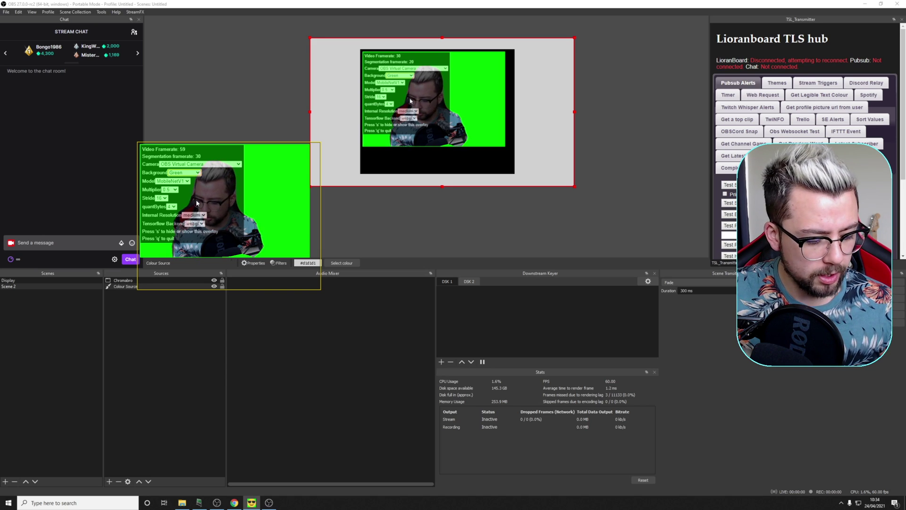
pyautogui.press('s')
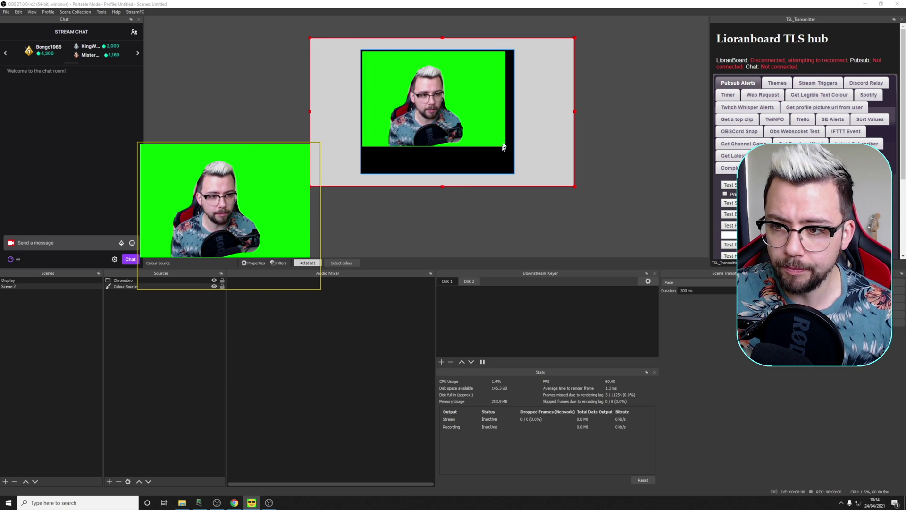
# Move the floating Chromabro window off the workspace onto the stats area, then deselect the source
pyautogui.click(371, 99)
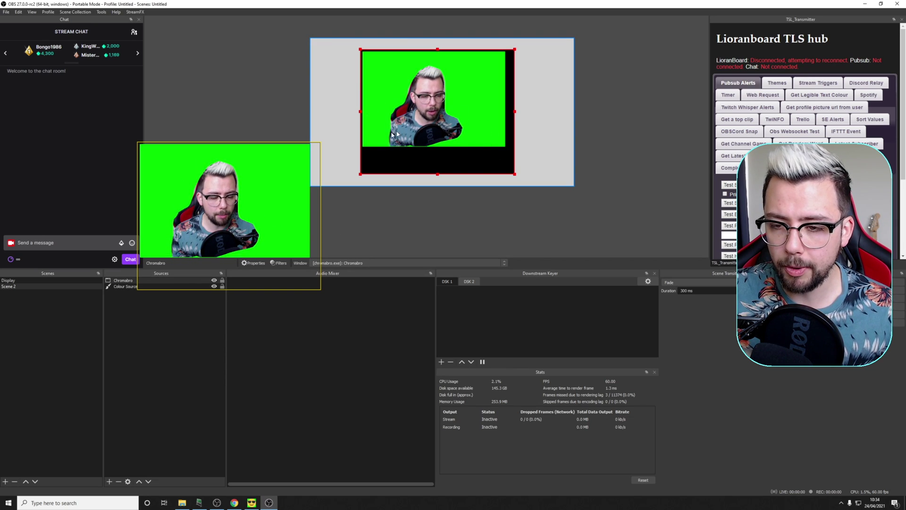
pyautogui.moveTo(273, 160); pyautogui.dragTo(811, 484)
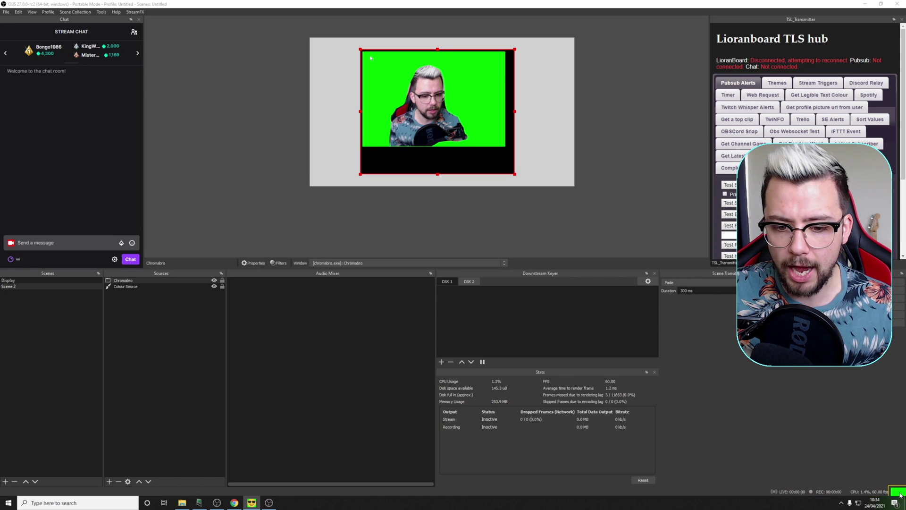
pyautogui.moveTo(94, 502); pyautogui.dragTo(316, 286)
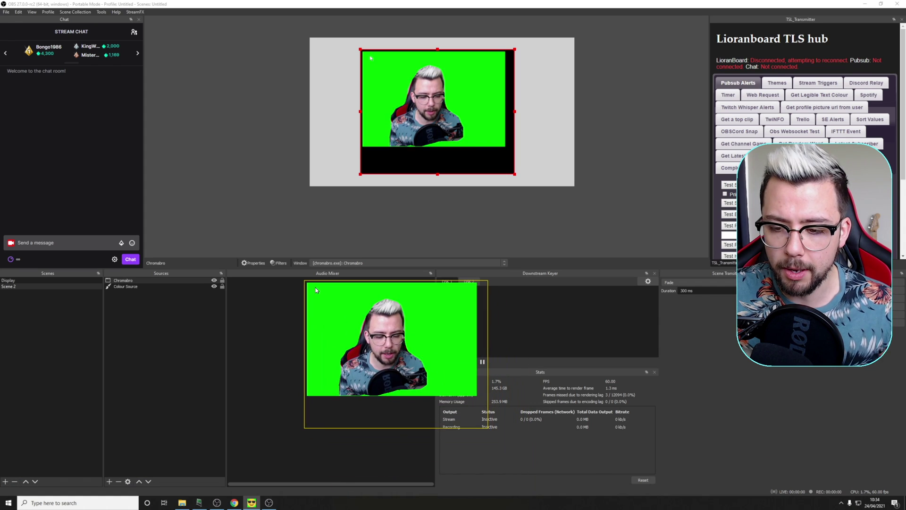
pyautogui.click(251, 503)
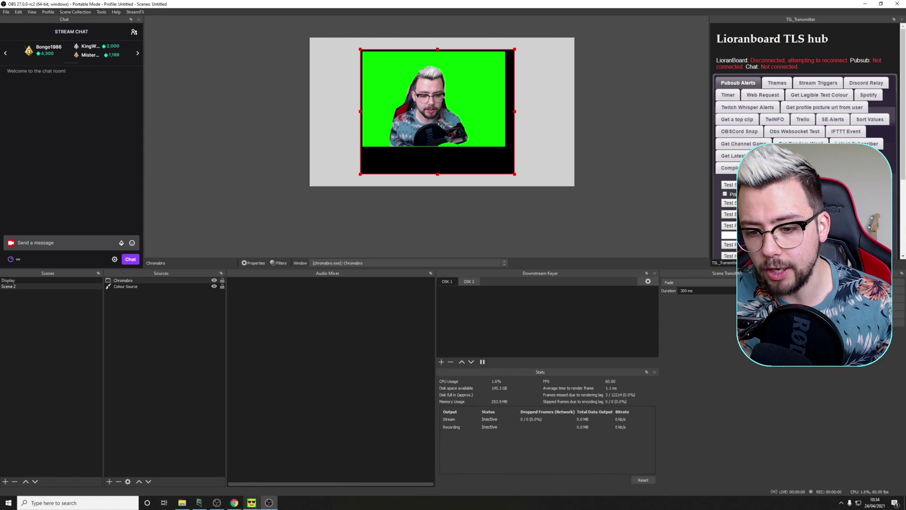
pyautogui.click(253, 504)
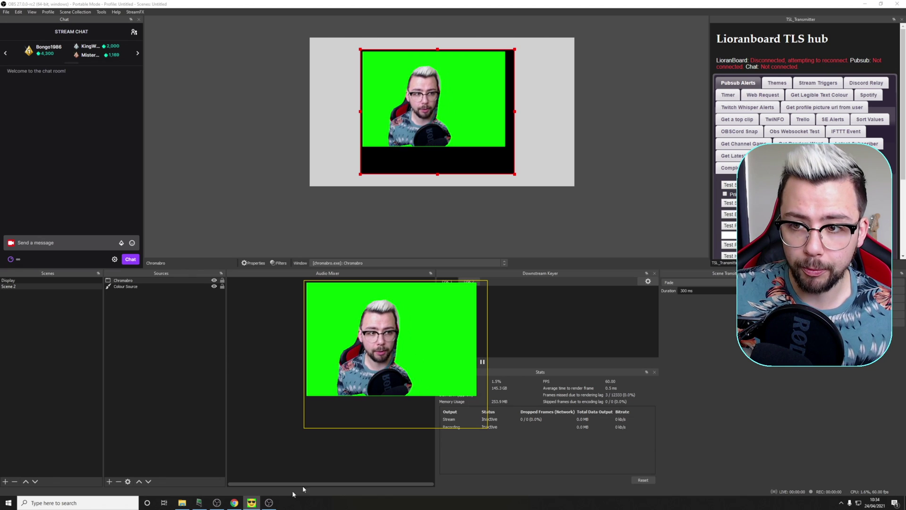
pyautogui.moveTo(385, 308); pyautogui.dragTo(872, 491)
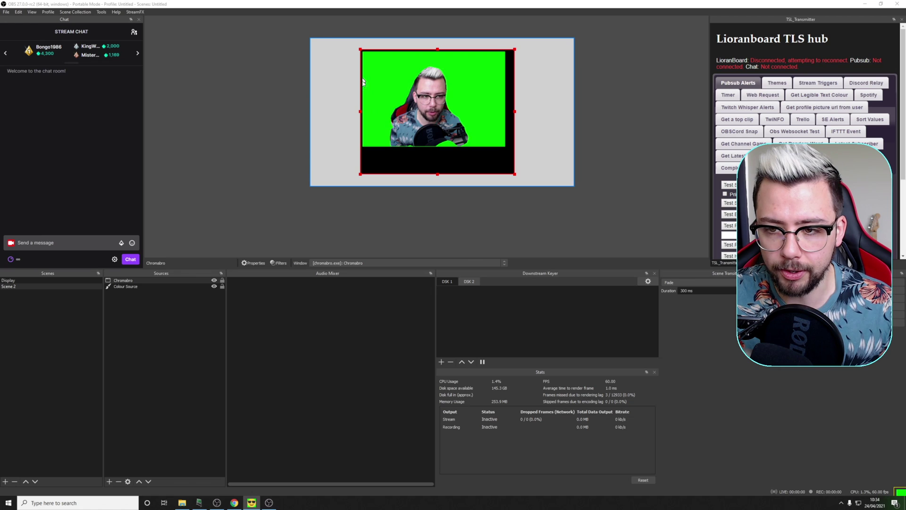
pyautogui.click(477, 205)
pyautogui.scroll(3, 414, 124)
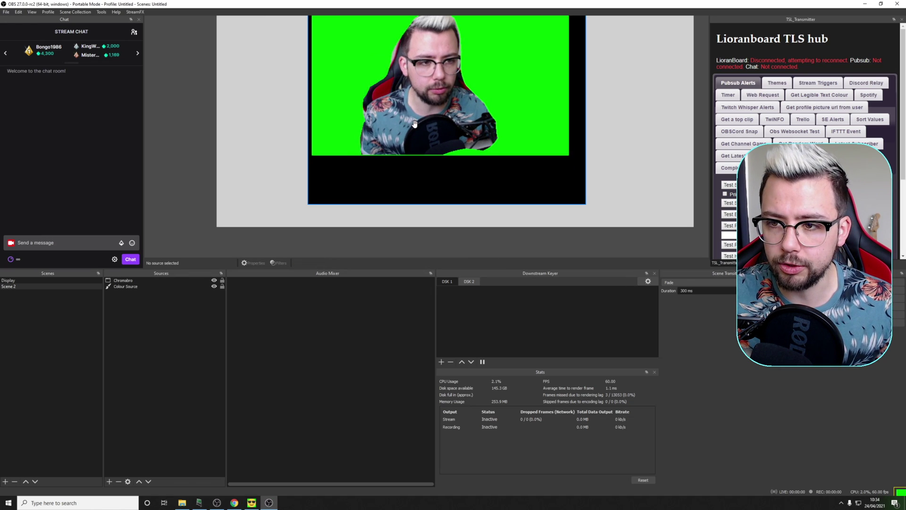
# Crop the black left, bottom and right edges off the Chromabro capture and shift it slightly lower
pyautogui.moveTo(415, 123); pyautogui.dragTo(382, 160)
pyautogui.click(351, 160)
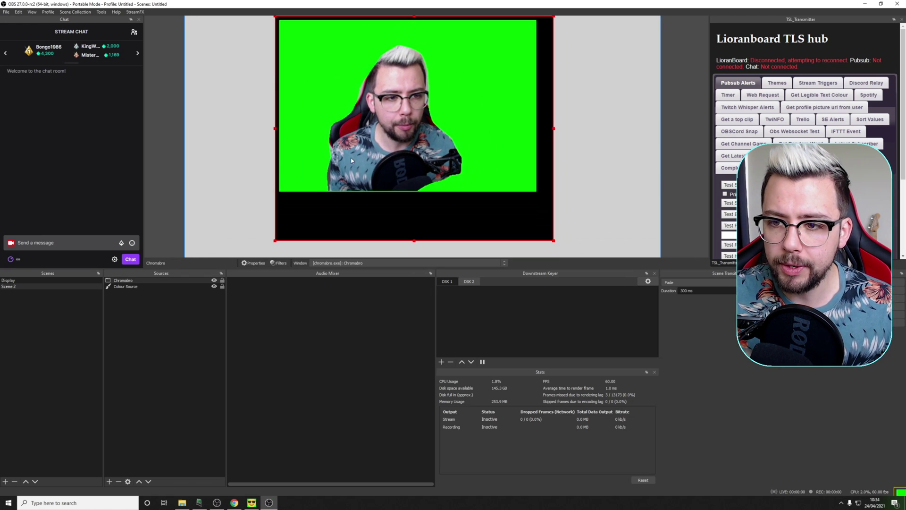
pyautogui.moveTo(275, 130); pyautogui.dragTo(280, 129)
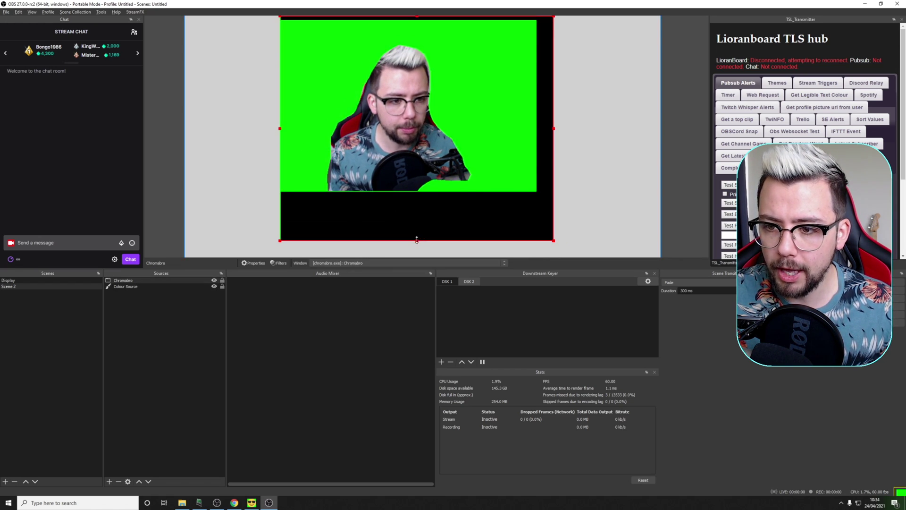
pyautogui.moveTo(417, 240); pyautogui.dragTo(415, 198)
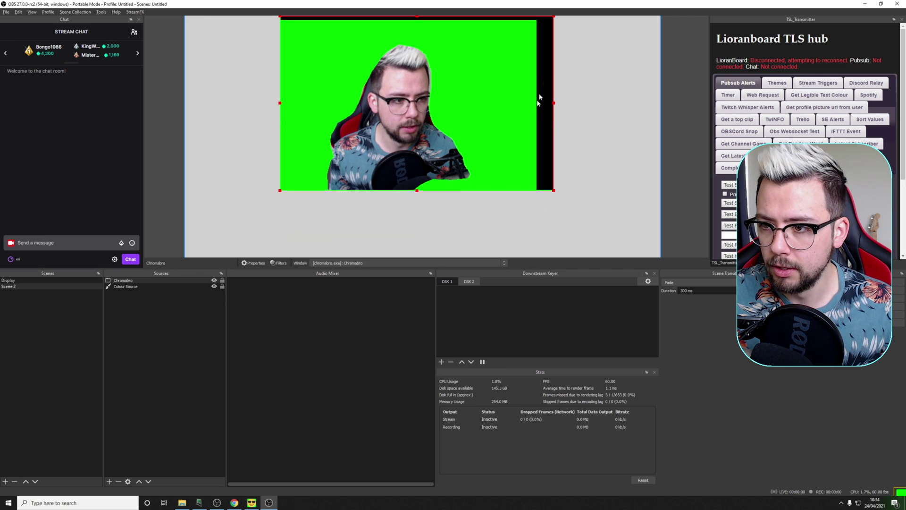
pyautogui.moveTo(554, 103); pyautogui.dragTo(539, 103)
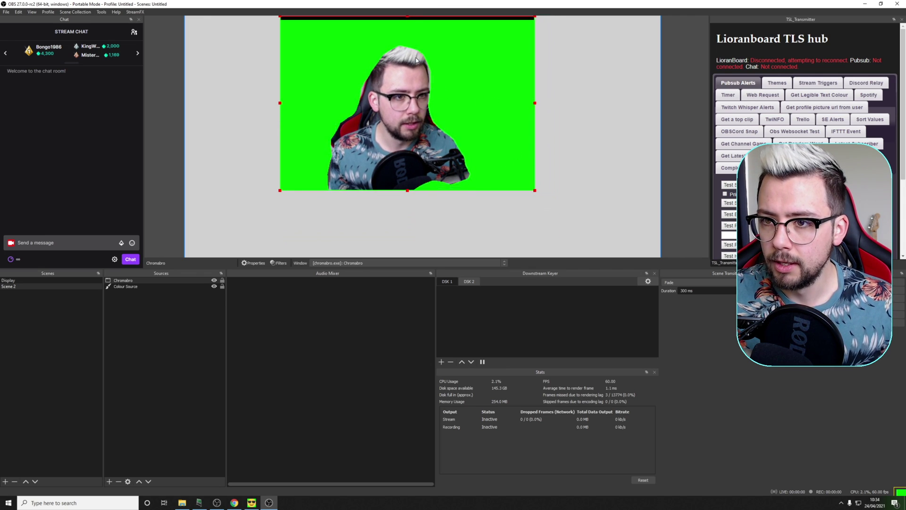
pyautogui.moveTo(409, 18); pyautogui.dragTo(411, 35)
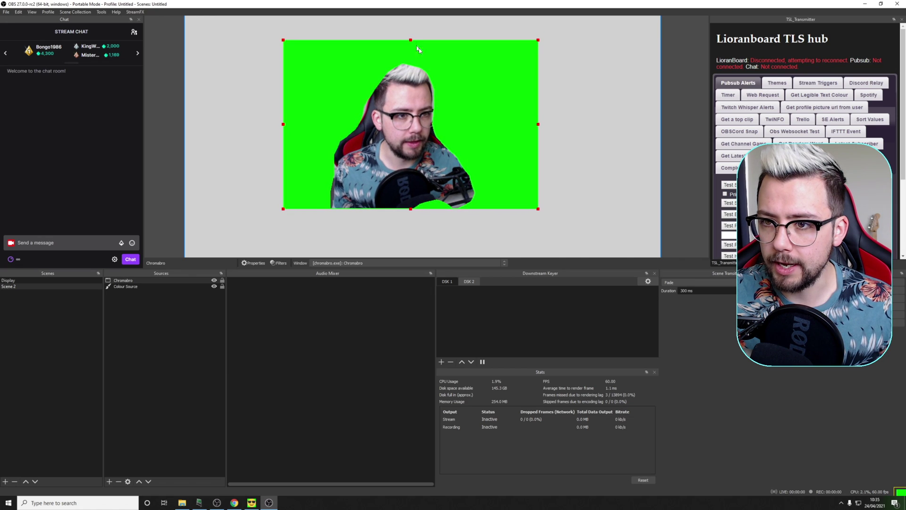
# Add a Chroma Key filter with its default name to Chromabro, then deselect the source
pyautogui.rightClick(122, 282)
pyautogui.click(167, 460)
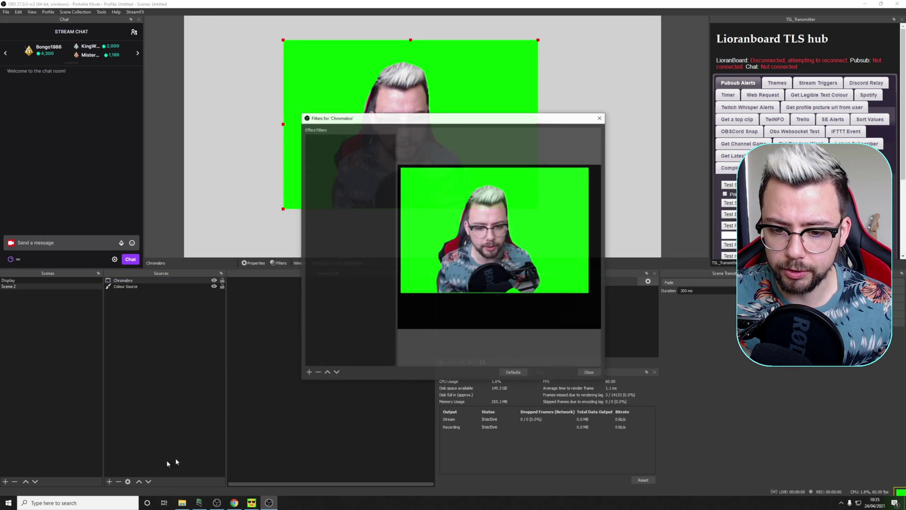
pyautogui.click(309, 372)
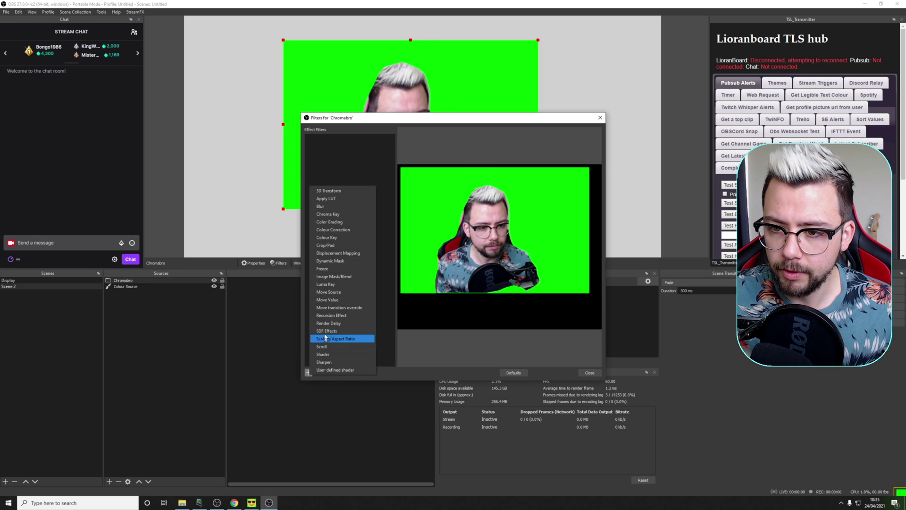
pyautogui.click(325, 214)
pyautogui.click(437, 262)
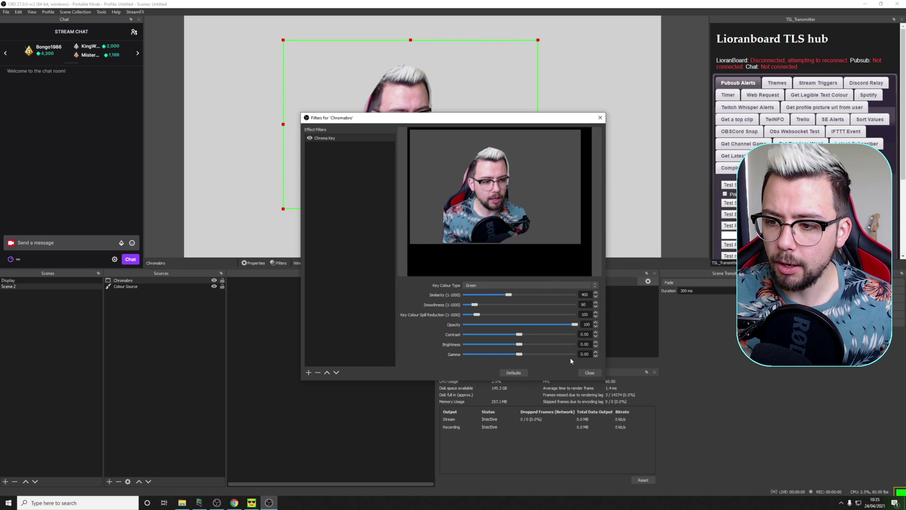
pyautogui.click(589, 373)
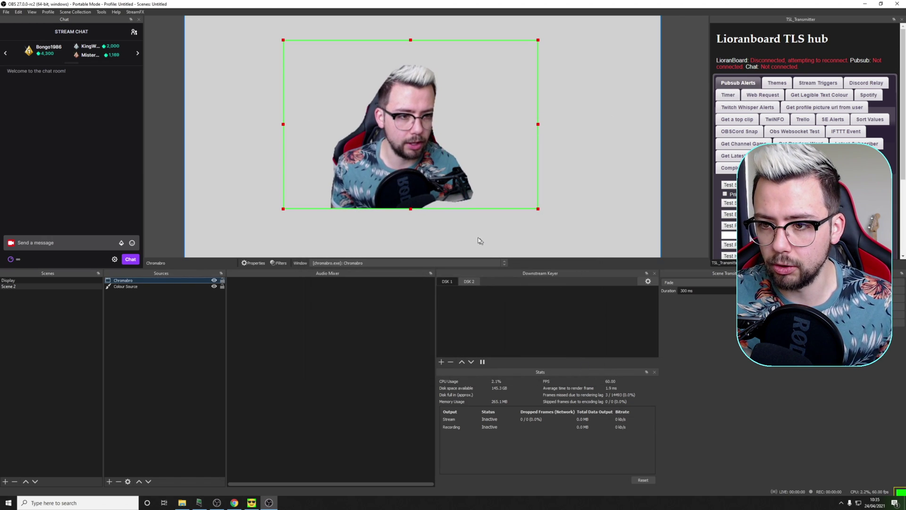
pyautogui.click(690, 211)
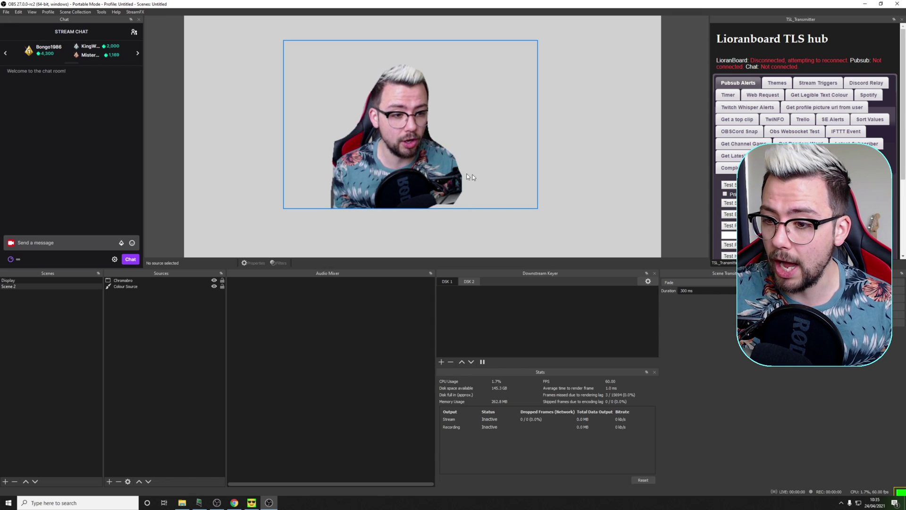
# Scale down the Chromabro cut-out and position it fully inside the canvas toward the upper left
pyautogui.click(447, 173)
pyautogui.moveTo(538, 208); pyautogui.dragTo(647, 258)
pyautogui.moveTo(544, 244); pyautogui.dragTo(483, 201)
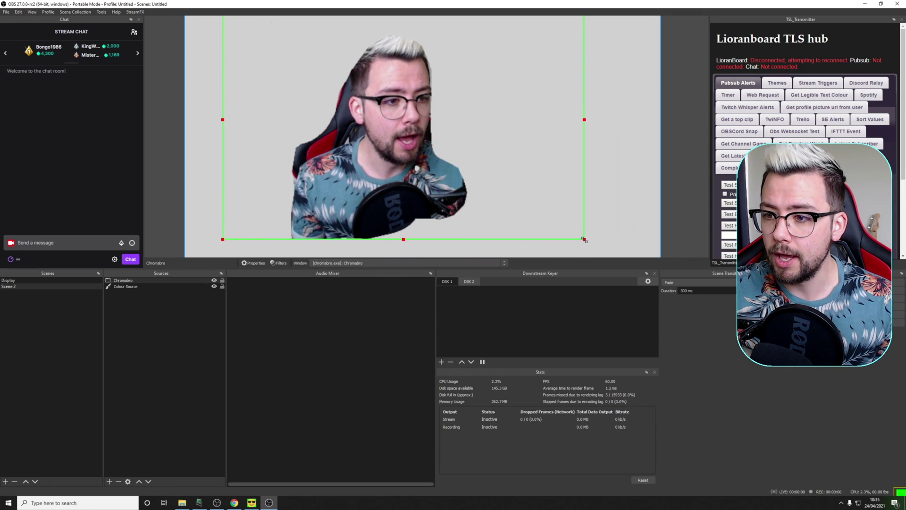
pyautogui.moveTo(585, 239); pyautogui.dragTo(590, 278)
pyautogui.moveTo(387, 189); pyautogui.dragTo(349, 182)
pyautogui.moveTo(573, 128); pyautogui.dragTo(400, 66)
pyautogui.moveTo(210, 84); pyautogui.dragTo(293, 127)
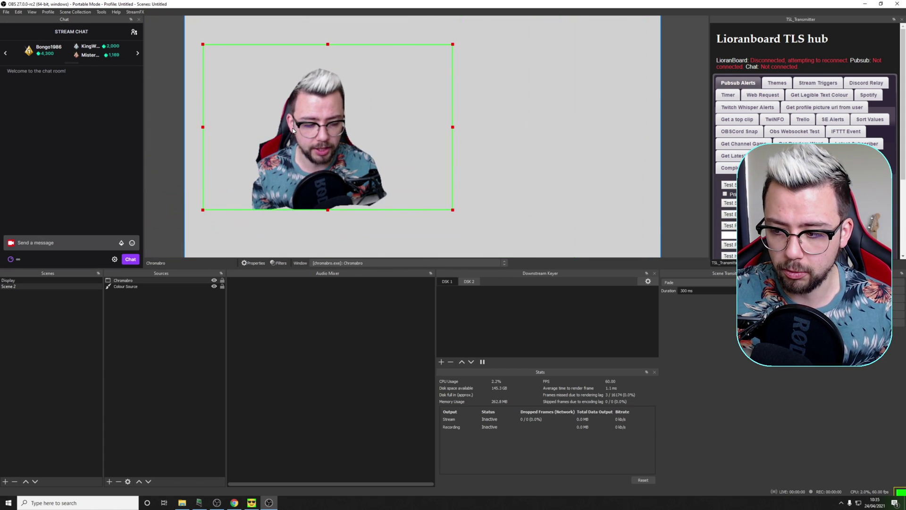
# Move the Chromabro green-screen window aside and reselect the Chromabro source in Sources
pyautogui.click(900, 492)
pyautogui.moveTo(640, 357); pyautogui.dragTo(890, 497)
pyautogui.click(449, 186)
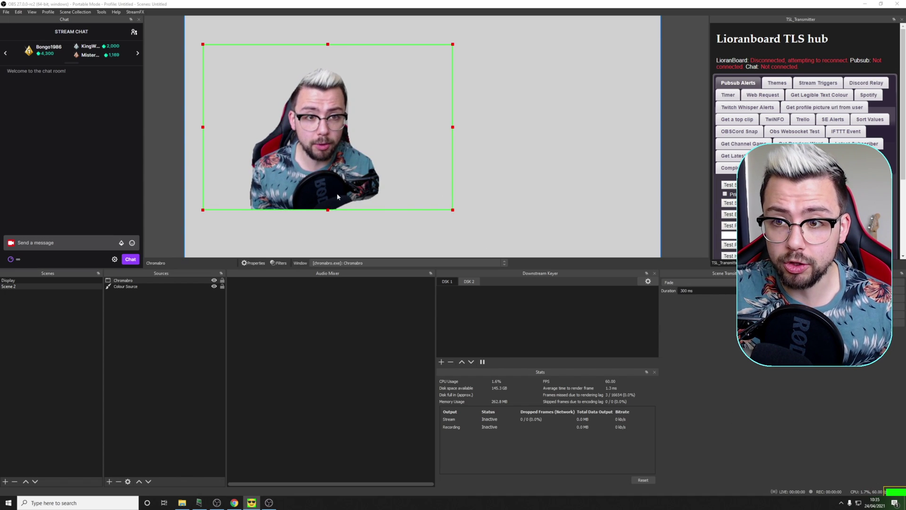
pyautogui.click(131, 281)
pyautogui.rightClick(130, 281)
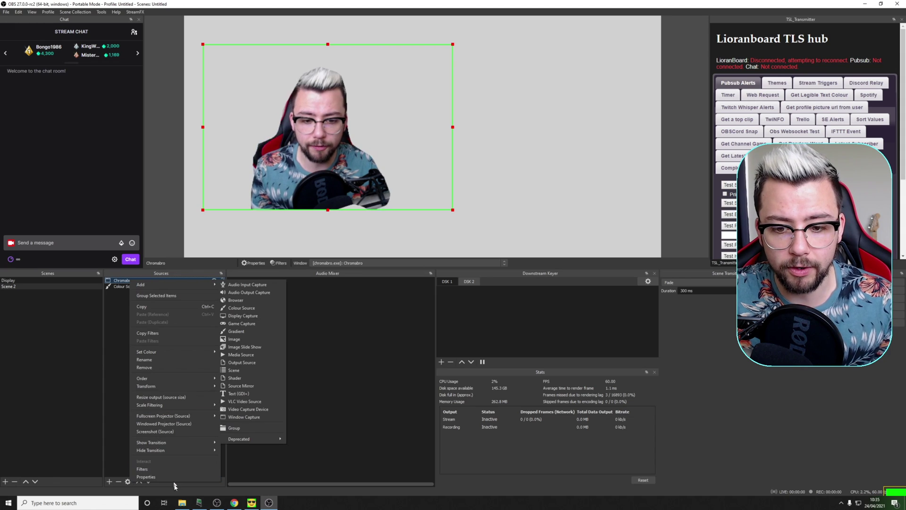
# Add a Recursion Effect filter to the Chromabro source
pyautogui.click(163, 471)
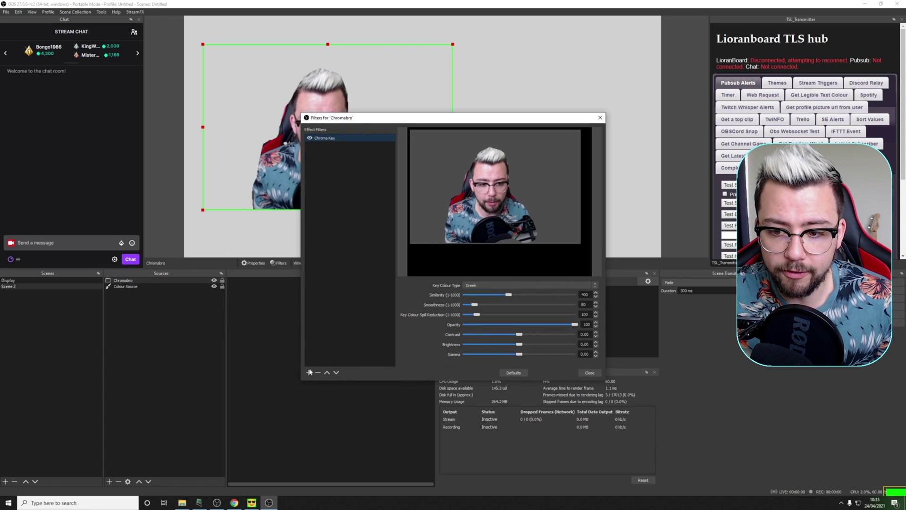
pyautogui.click(312, 372)
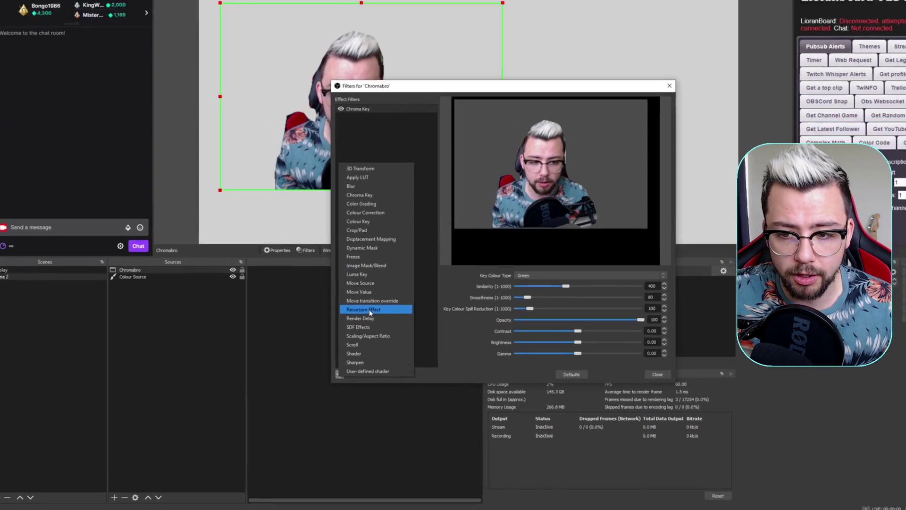
pyautogui.click(336, 315)
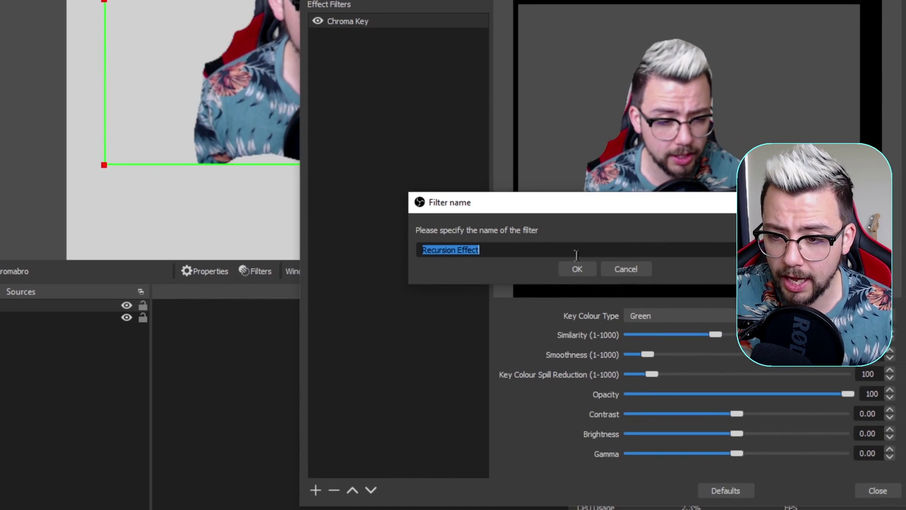
pyautogui.click(704, 205)
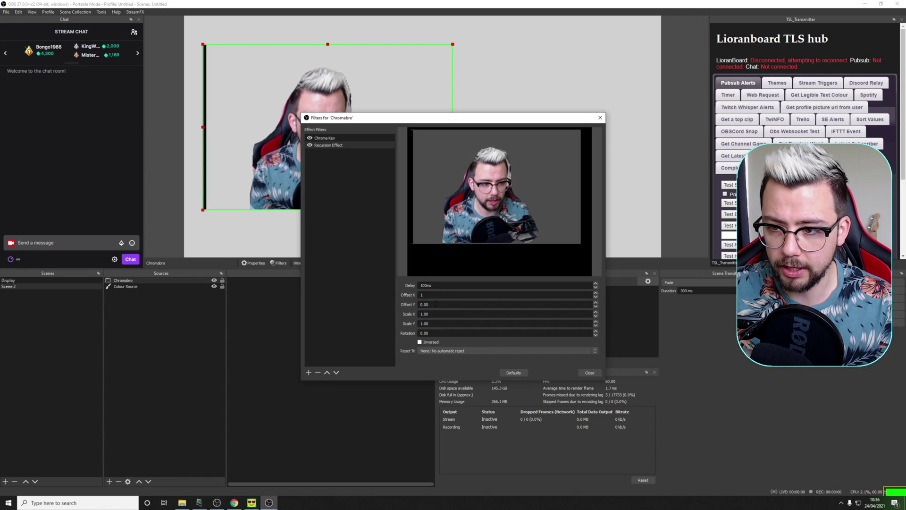
# Set the Recursion Effect offsets X and Y to 1, enable Inversed, and close Filters
pyautogui.press('Tab')
pyautogui.write('1')
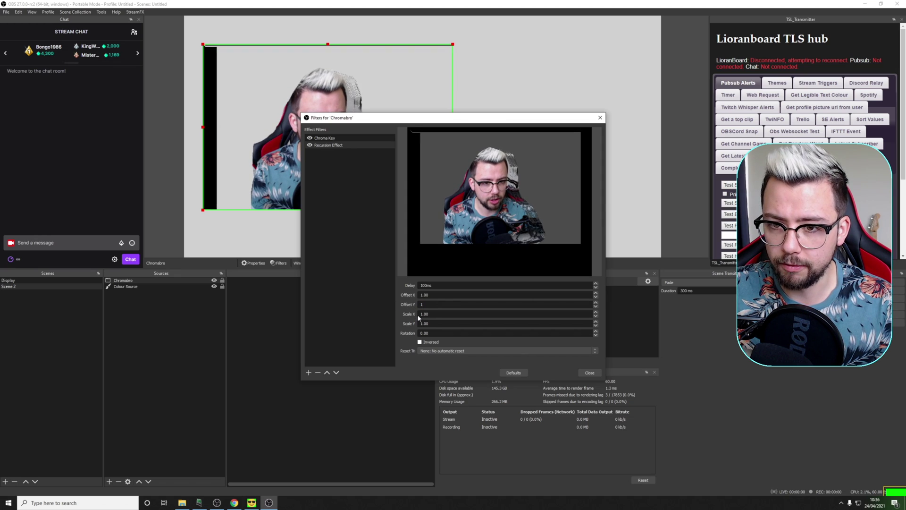
pyautogui.click(419, 342)
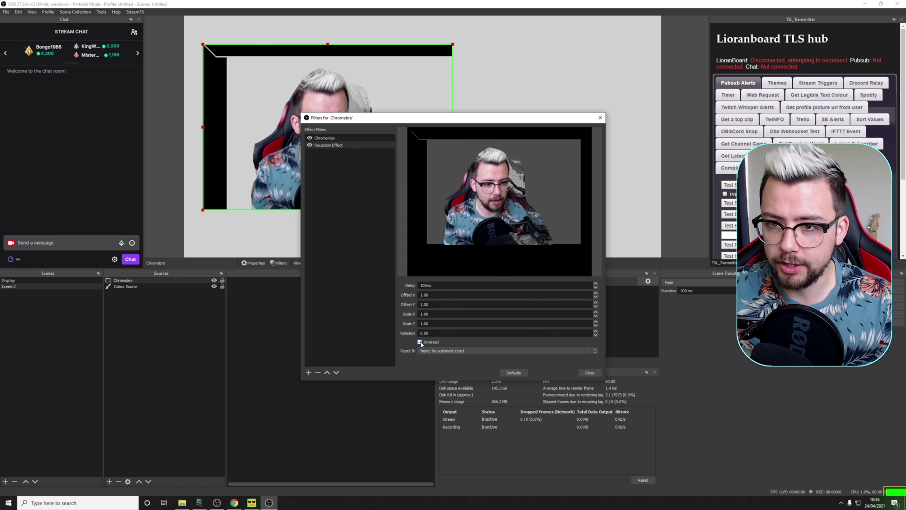
pyautogui.moveTo(400, 122); pyautogui.dragTo(534, 117)
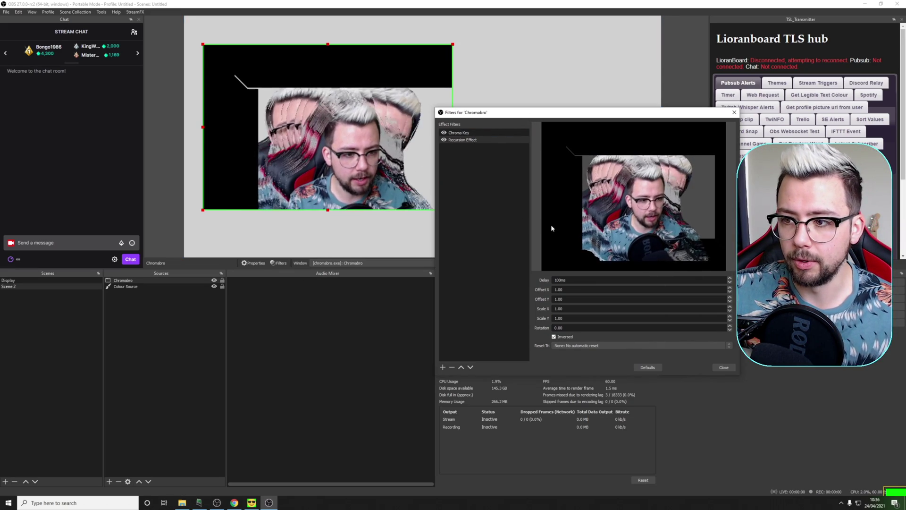
pyautogui.press('Escape')
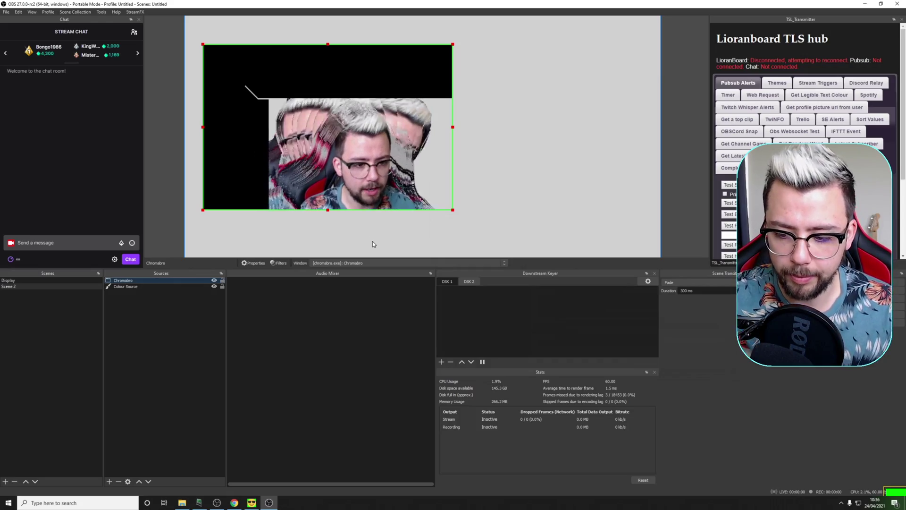